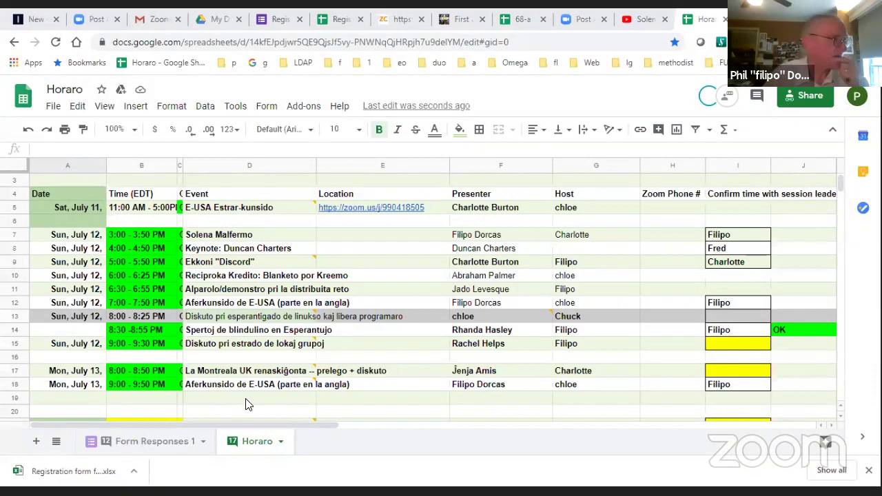
Correct the event title of the Sunday, July 12, 3:00 - 3:50 PM session to "Solemna Malfermo".
{"action": "mouse_move", "coordinate": [234, 377]}
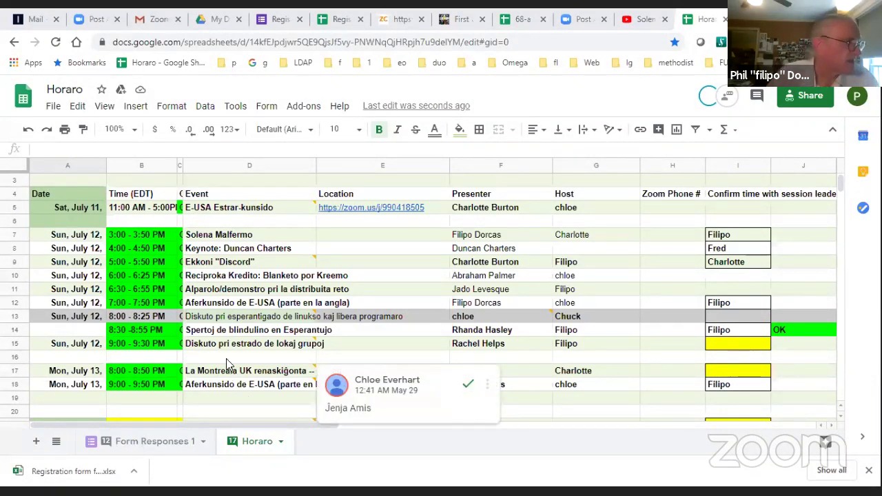
{"action": "left_click", "coordinate": [242, 236]}
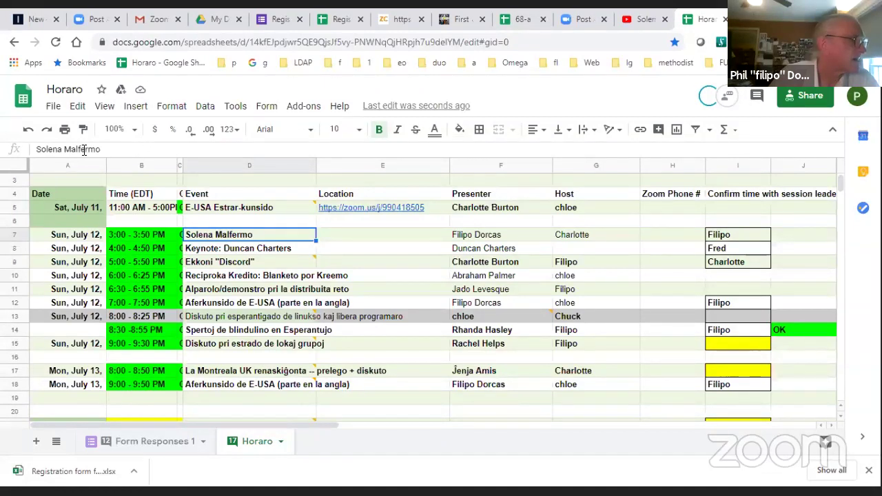
{"action": "left_click", "coordinate": [53, 149]}
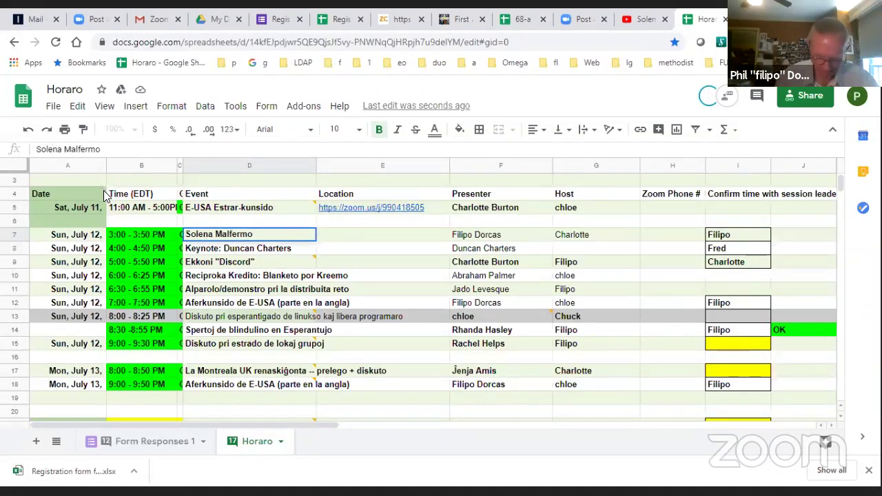
{"action": "type", "text": "m"}
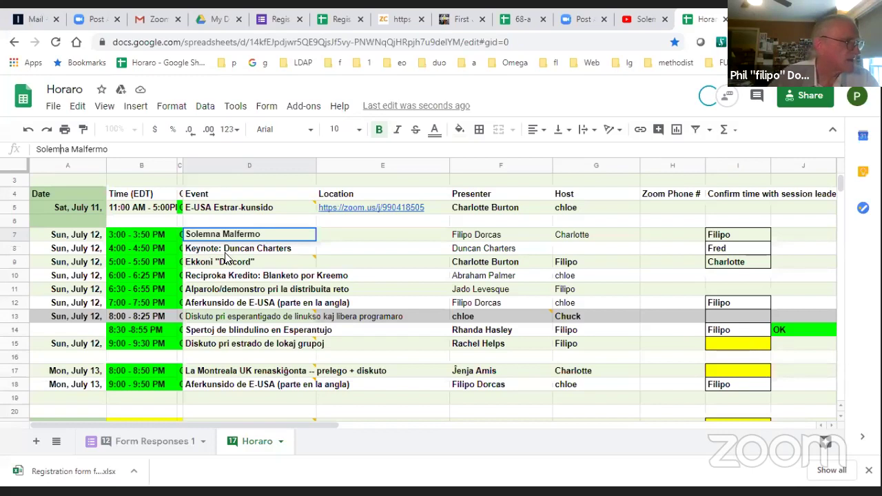
{"action": "key", "text": "Return"}
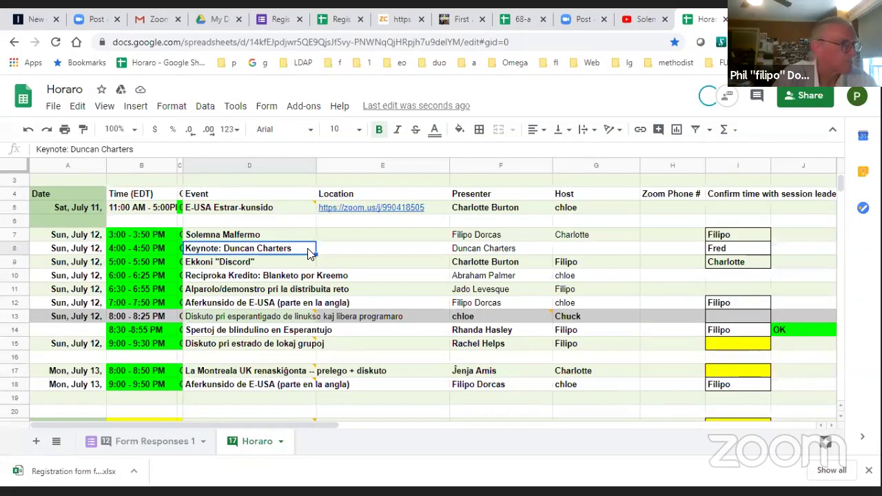
Review the Sunday, July 12 sessions in the schedule, from the keynote through "Diskuto pri estrado de lokaj grupoj".
{"action": "scroll", "coordinate": [308, 253], "scroll_direction": "up", "scroll_amount": 1}
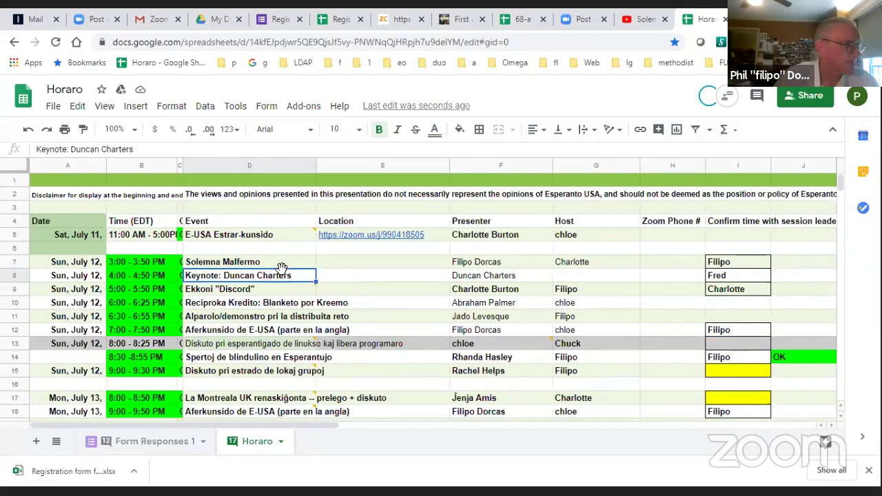
{"action": "left_click", "coordinate": [279, 287]}
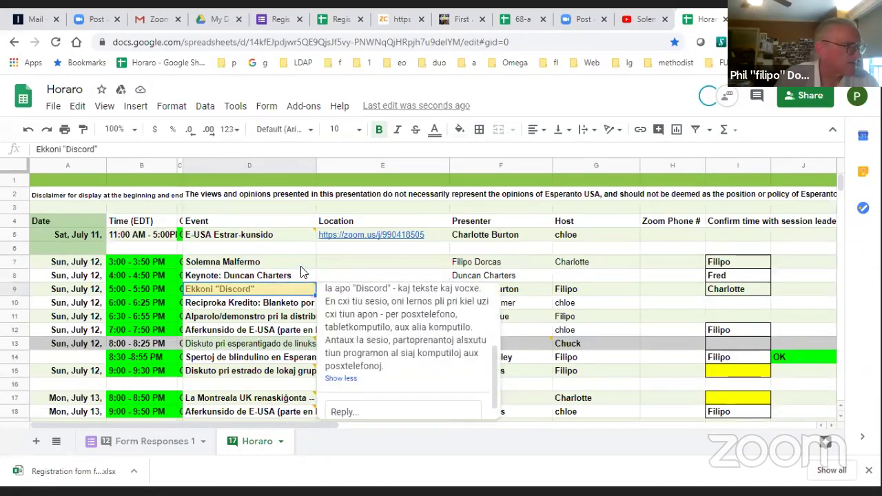
{"action": "scroll", "coordinate": [301, 271], "scroll_direction": "down", "scroll_amount": 1}
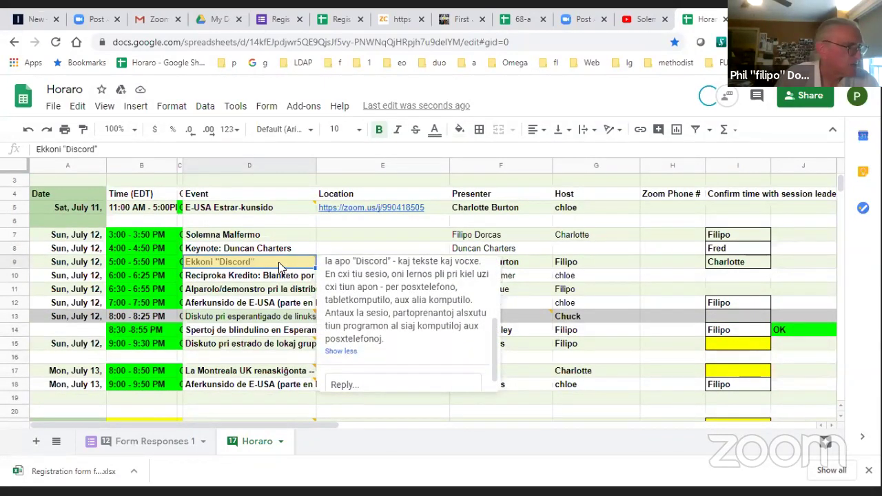
{"action": "key", "text": "Escape"}
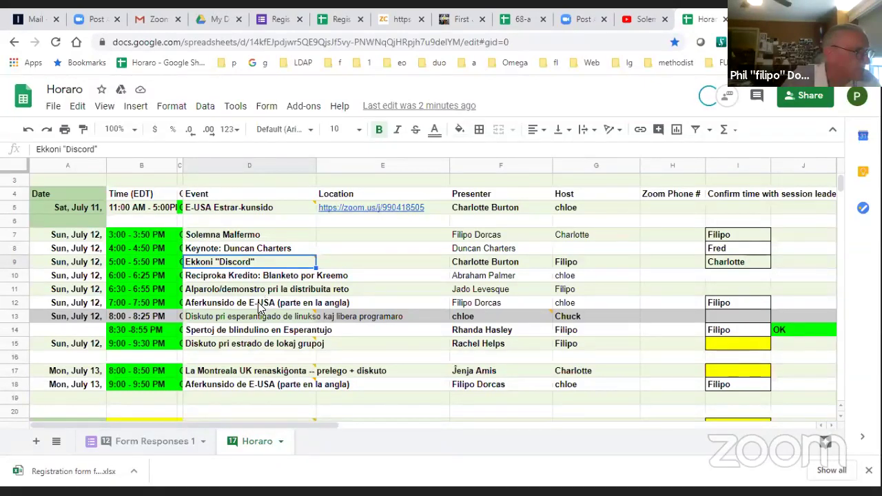
{"action": "left_click", "coordinate": [257, 304]}
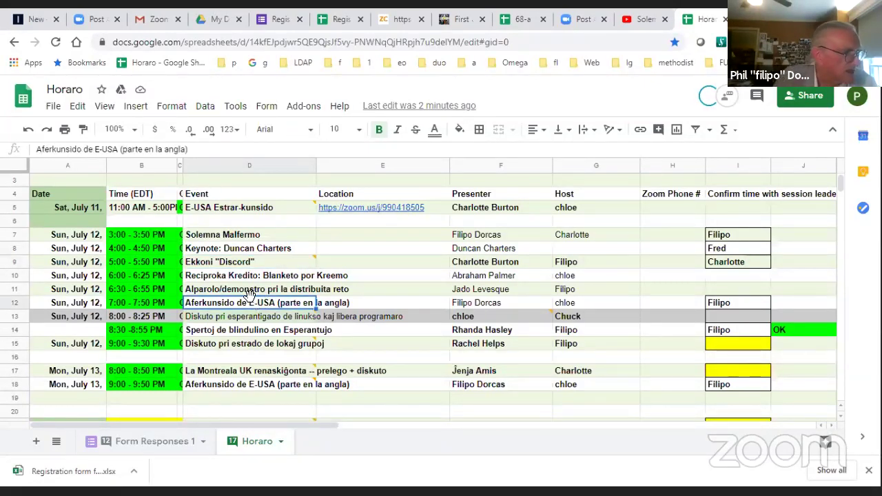
{"action": "scroll", "coordinate": [286, 294], "scroll_direction": "down", "scroll_amount": 1}
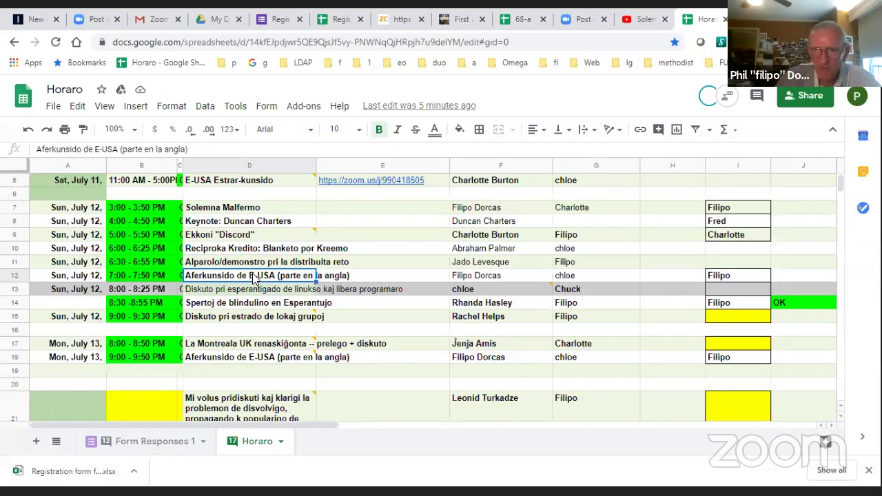
{"action": "mouse_move", "coordinate": [255, 278]}
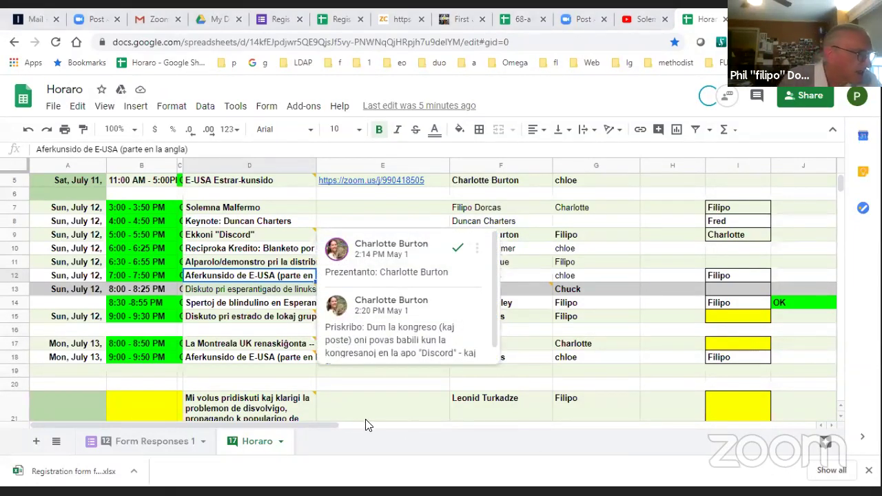
{"action": "mouse_move", "coordinate": [289, 291]}
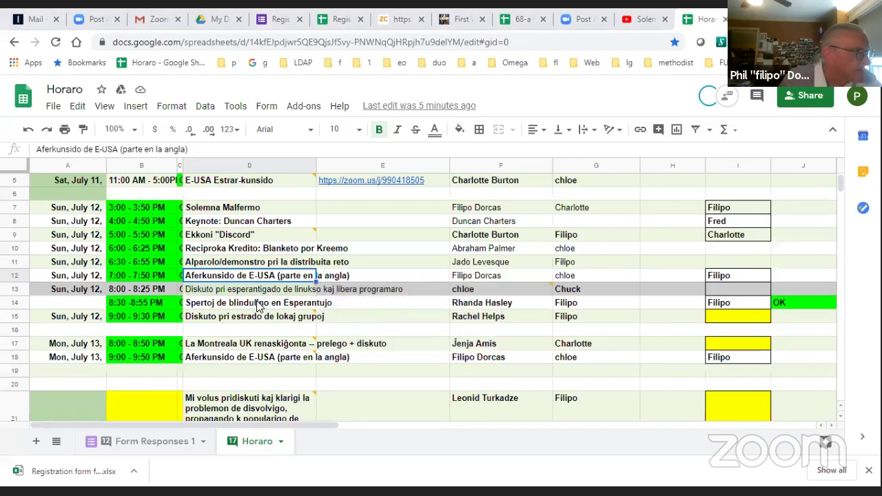
{"action": "left_click", "coordinate": [259, 307]}
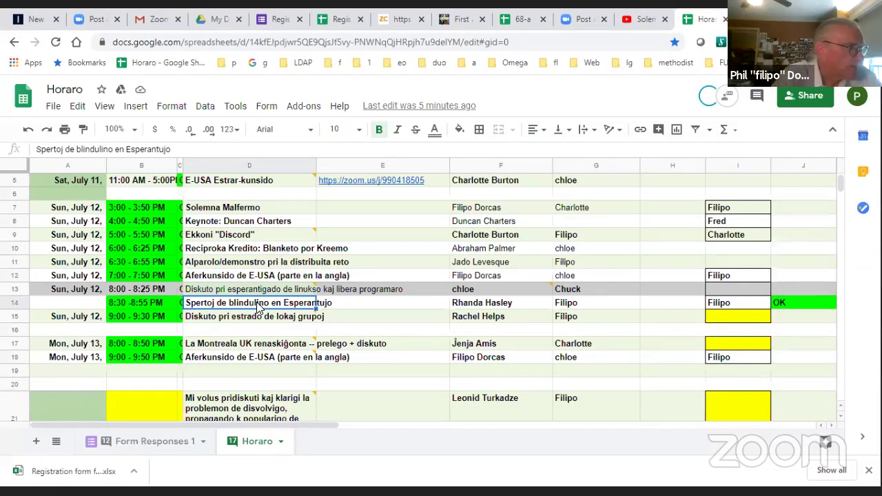
{"action": "mouse_move", "coordinate": [264, 318]}
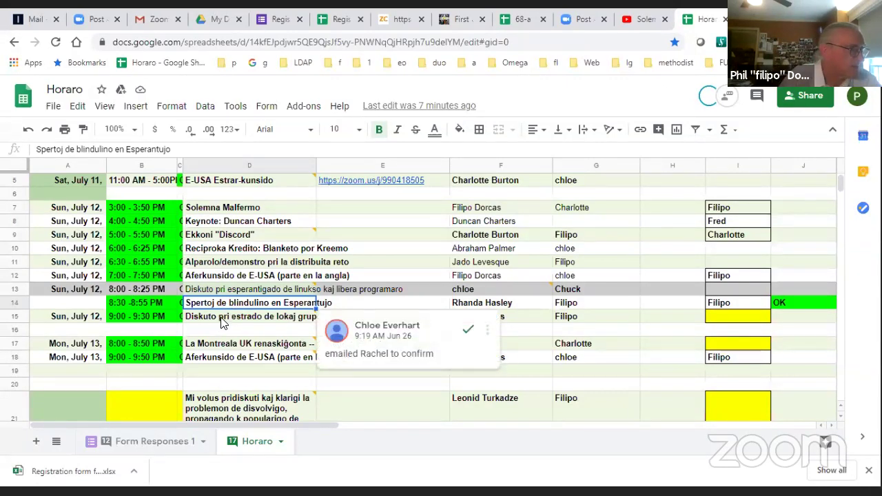
{"action": "left_click", "coordinate": [221, 321]}
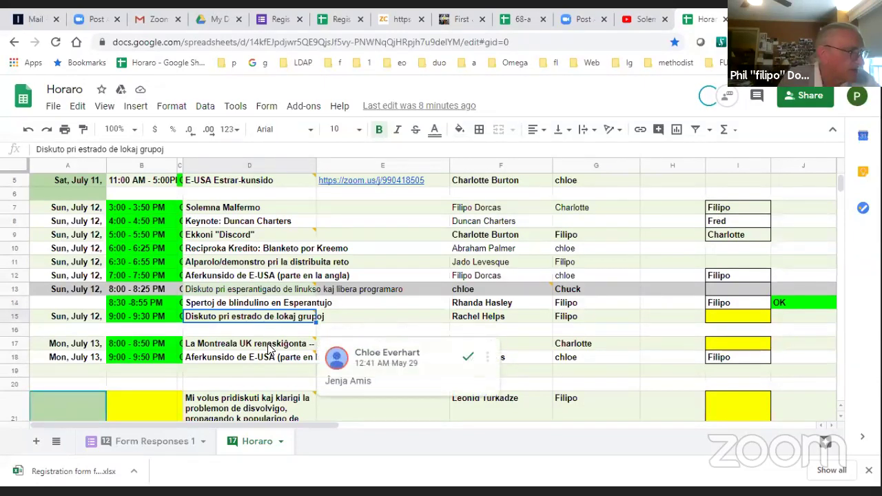
Review the July 13 to July 15 sessions, from "La Montreala UK renaskiĝonta" through "Aferkunsido de USEJ".
{"action": "left_click", "coordinate": [269, 345]}
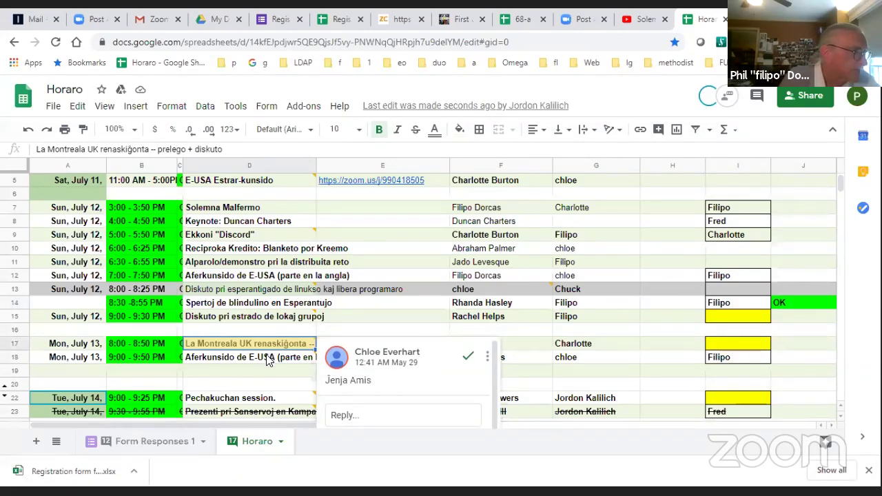
{"action": "left_click", "coordinate": [274, 346]}
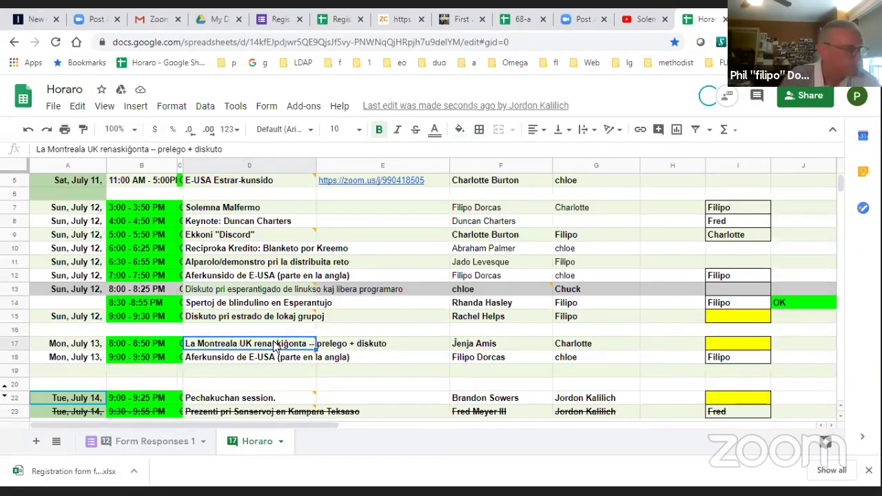
{"action": "scroll", "coordinate": [274, 346], "scroll_direction": "down", "scroll_amount": 3}
{"action": "mouse_move", "coordinate": [256, 305]}
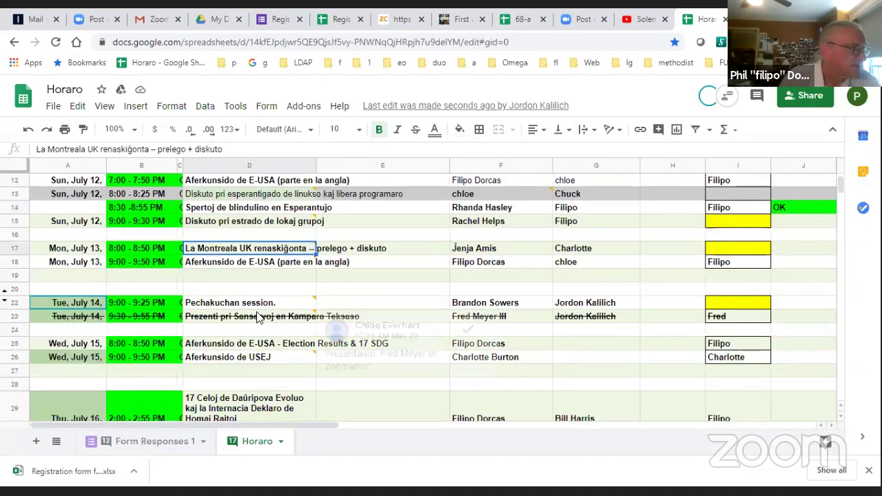
{"action": "left_click", "coordinate": [243, 301]}
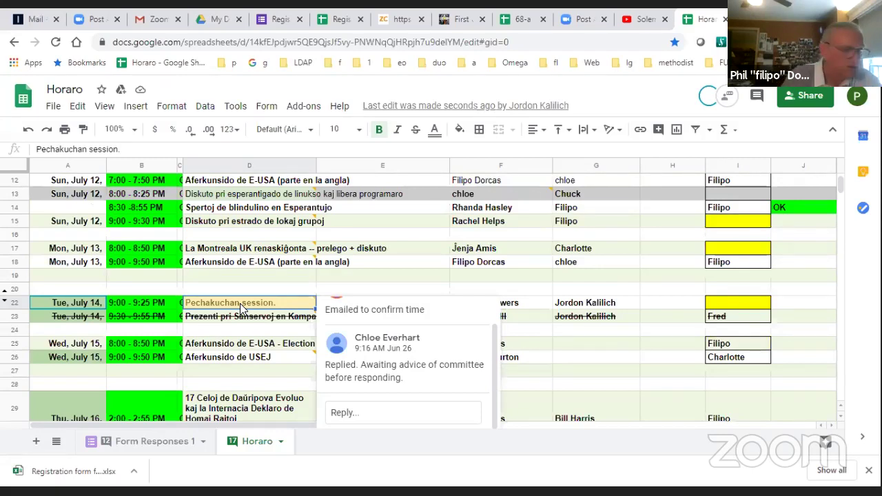
{"action": "left_click", "coordinate": [234, 347]}
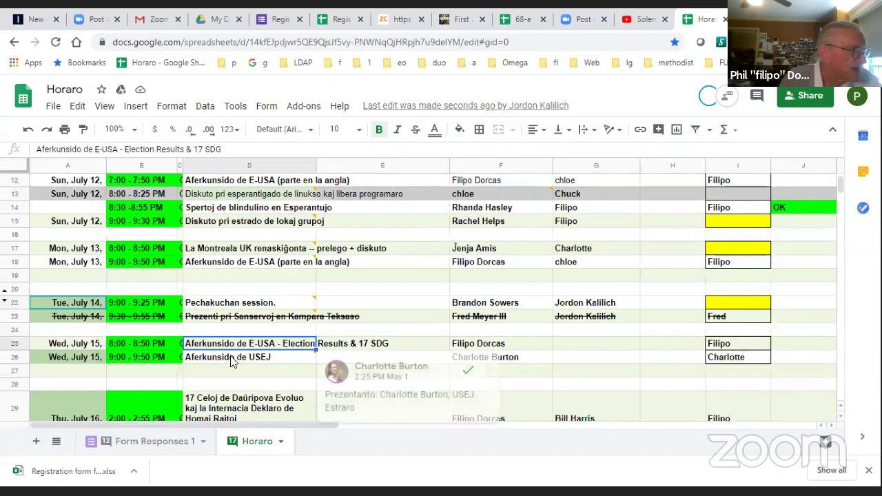
{"action": "left_click", "coordinate": [230, 358]}
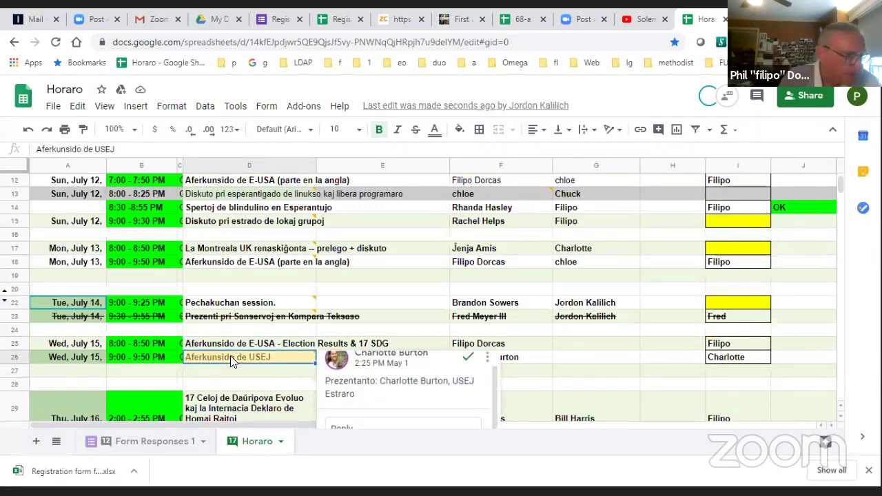
Review the Thursday, July 16 and Friday, July 17 sessions, from "17 Celoj de Daŭripova Evoluo" through "AAIE Afterkunsido".
{"action": "scroll", "coordinate": [230, 356], "scroll_direction": "down", "scroll_amount": 1}
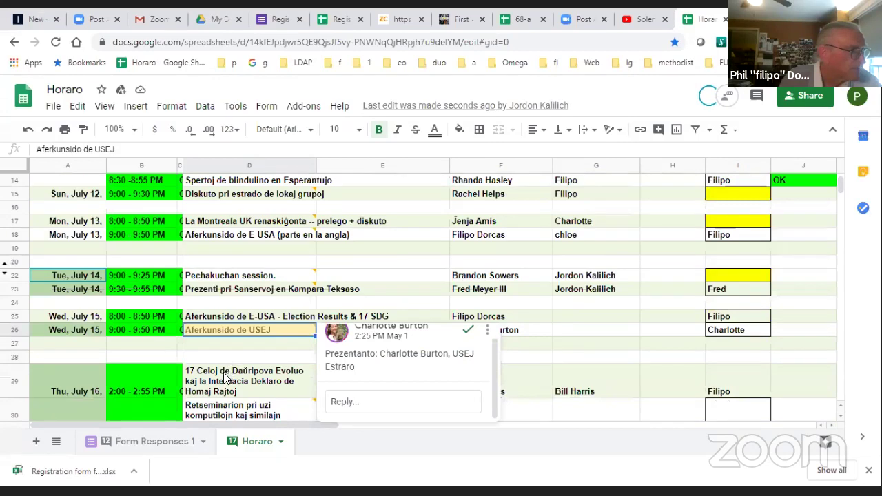
{"action": "left_click", "coordinate": [225, 374]}
{"action": "scroll", "coordinate": [227, 375], "scroll_direction": "down", "scroll_amount": 1}
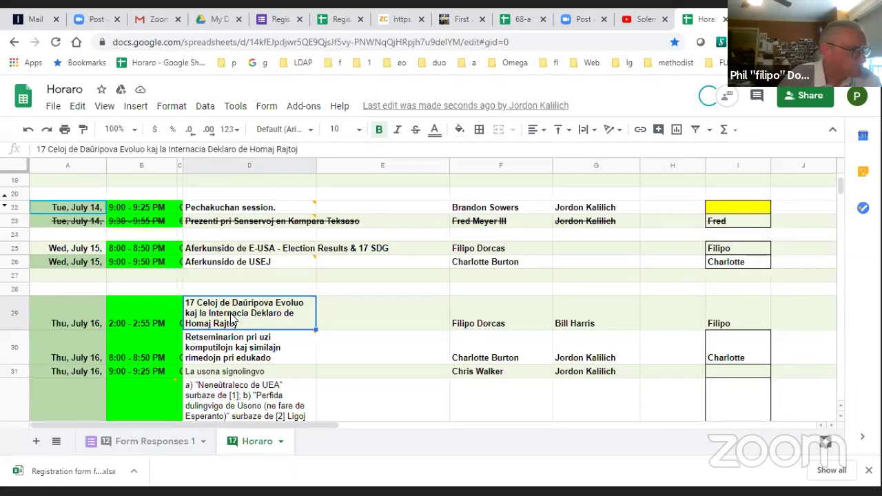
{"action": "scroll", "coordinate": [303, 346], "scroll_direction": "down", "scroll_amount": 1}
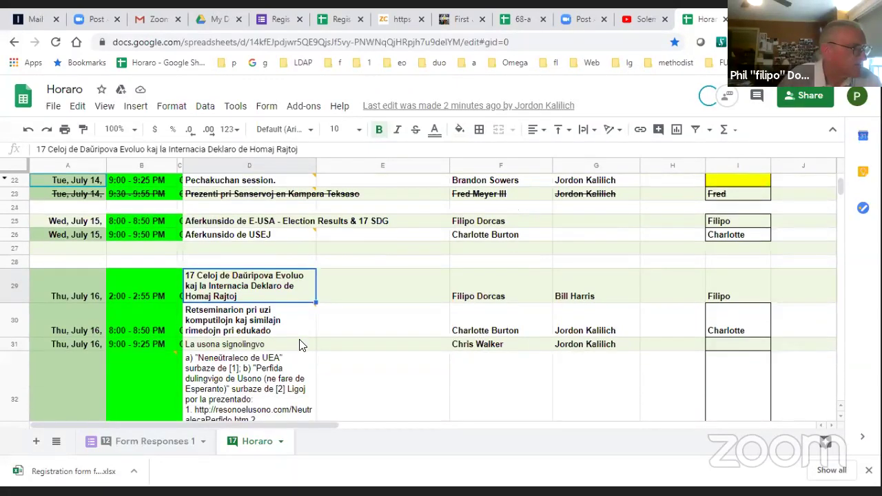
{"action": "left_click", "coordinate": [278, 349]}
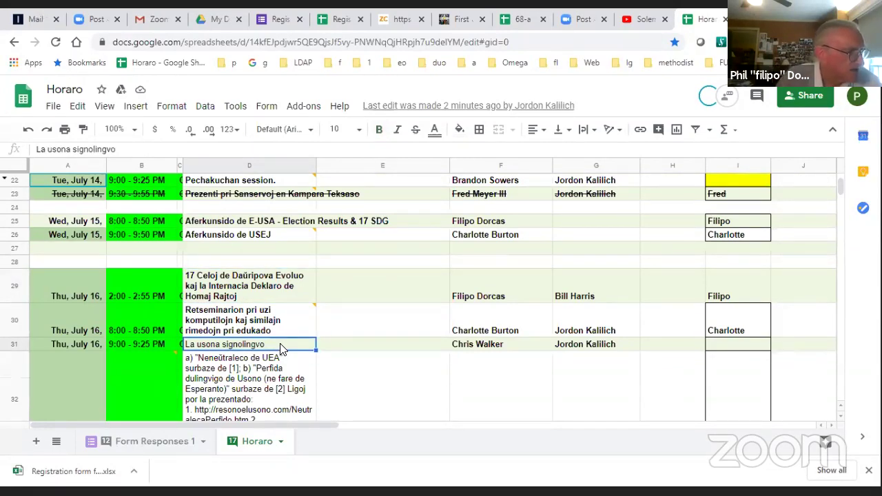
{"action": "scroll", "coordinate": [280, 349], "scroll_direction": "down", "scroll_amount": 5}
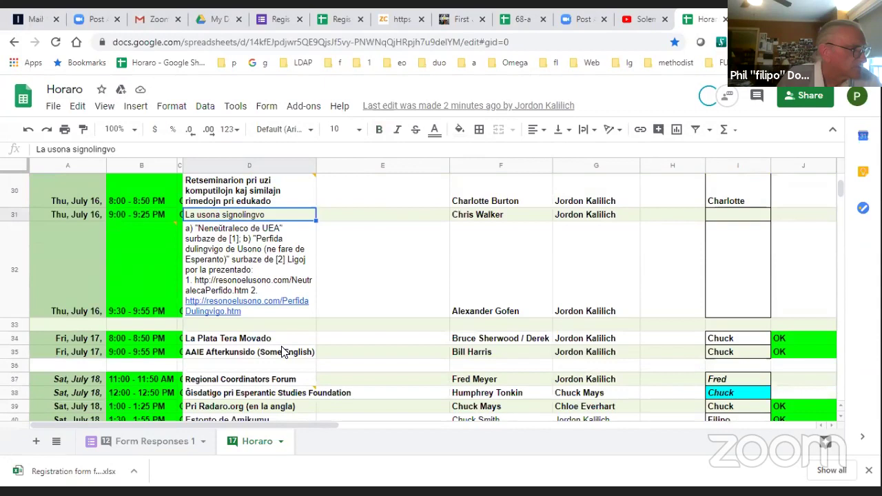
{"action": "left_click", "coordinate": [274, 354]}
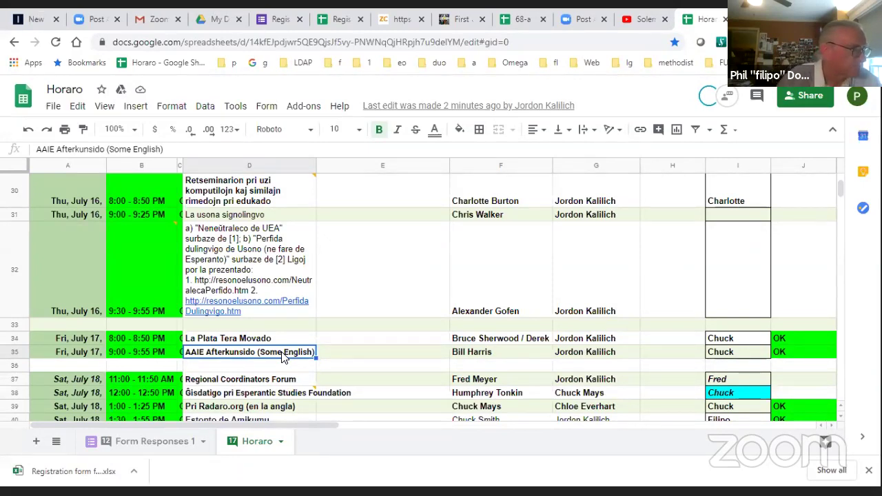
Review the Saturday, July 18 sessions from "Regional Coordinators Forum" through "Estonto de Amikumu", including the latter's presenter, and return to the July 12 entries.
{"action": "scroll", "coordinate": [315, 365], "scroll_direction": "down", "scroll_amount": 1}
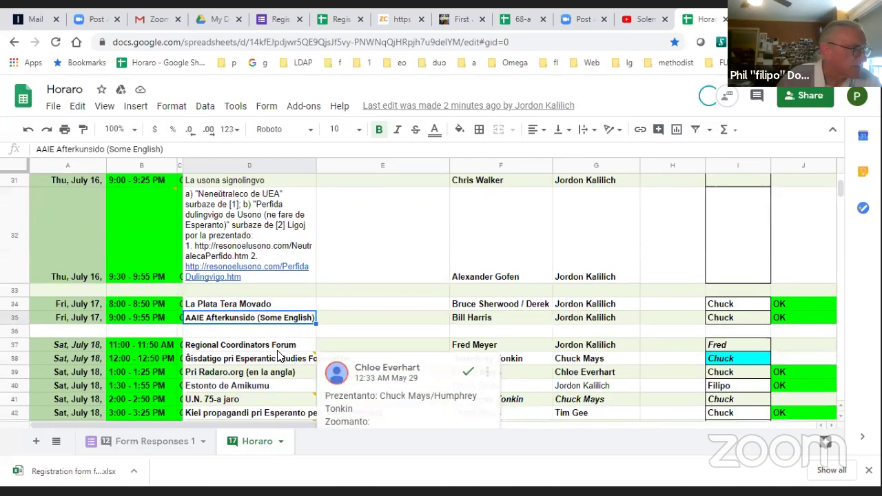
{"action": "left_click", "coordinate": [279, 347]}
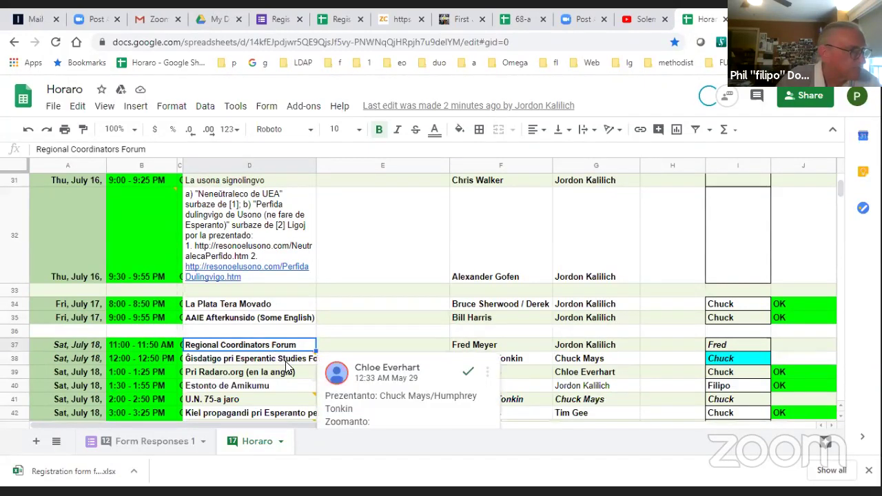
{"action": "left_click", "coordinate": [287, 360]}
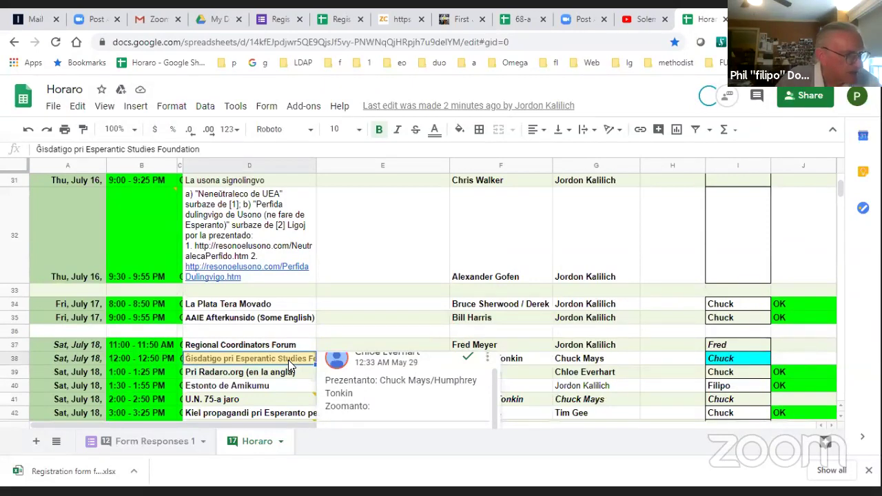
{"action": "left_click", "coordinate": [288, 372]}
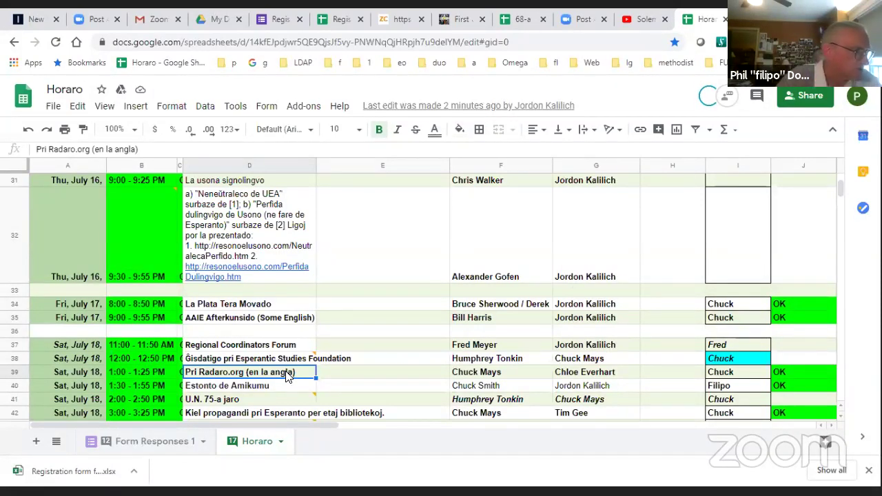
{"action": "left_click", "coordinate": [282, 387]}
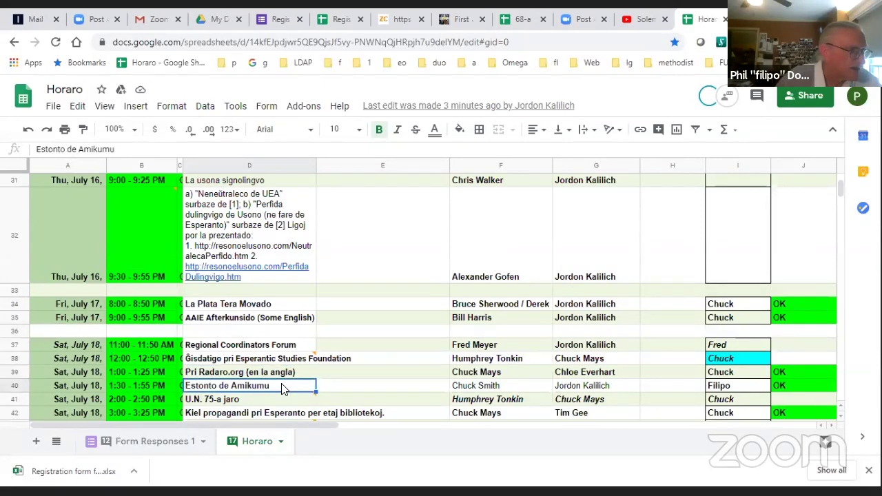
{"action": "left_click", "coordinate": [488, 388]}
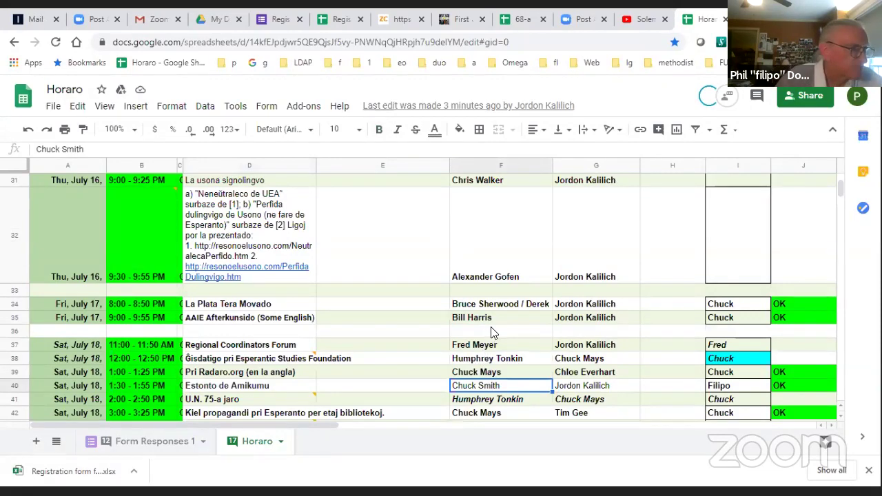
{"action": "scroll", "coordinate": [493, 325], "scroll_direction": "up", "scroll_amount": 1}
{"action": "scroll", "coordinate": [493, 326], "scroll_direction": "up", "scroll_amount": 10}
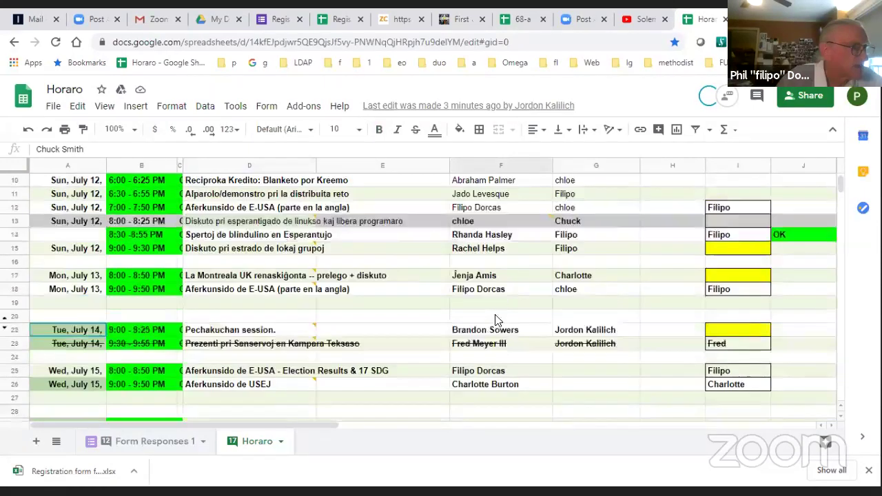
Check the presenter of the July 12 keynote, and the presenter and comment of the July 18 session "U.N. 75-a jaro".
{"action": "scroll", "coordinate": [496, 306], "scroll_direction": "up", "scroll_amount": 2}
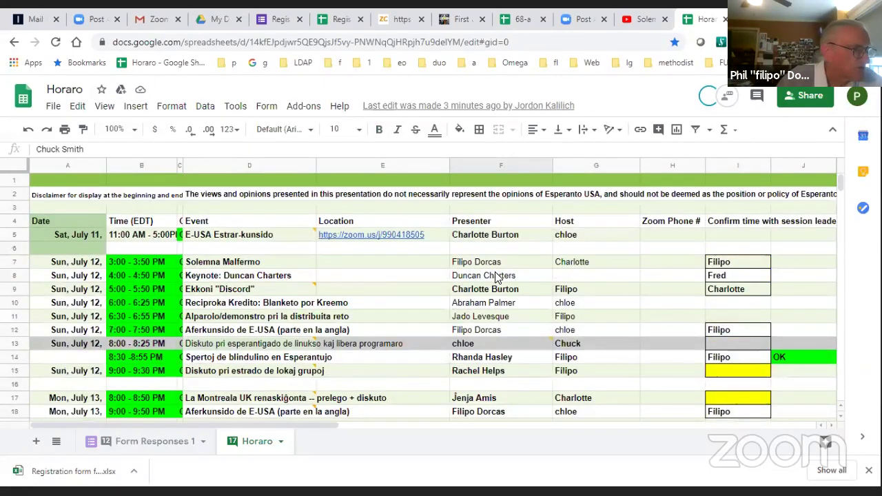
{"action": "left_click", "coordinate": [495, 276]}
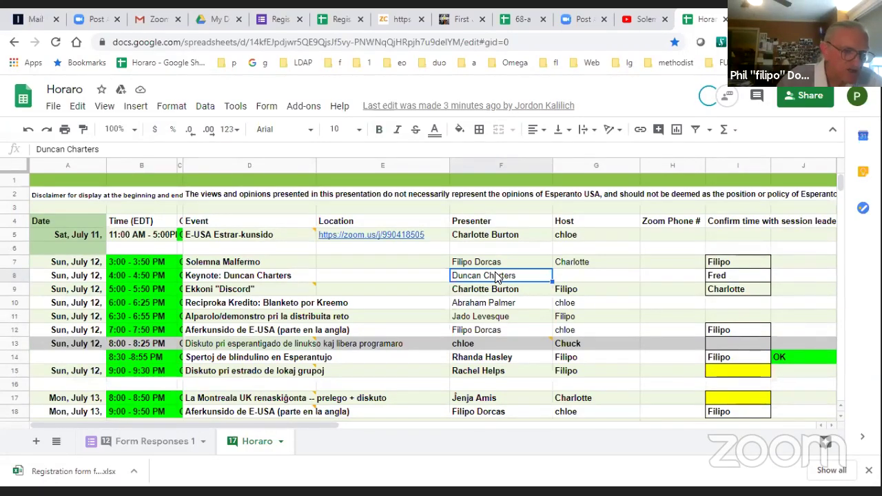
{"action": "scroll", "coordinate": [500, 277], "scroll_direction": "down", "scroll_amount": 2}
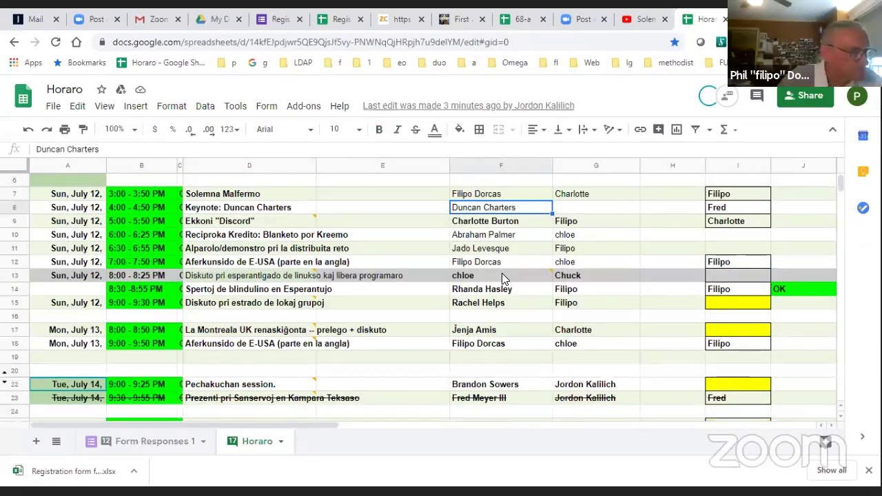
{"action": "scroll", "coordinate": [501, 272], "scroll_direction": "down", "scroll_amount": 10}
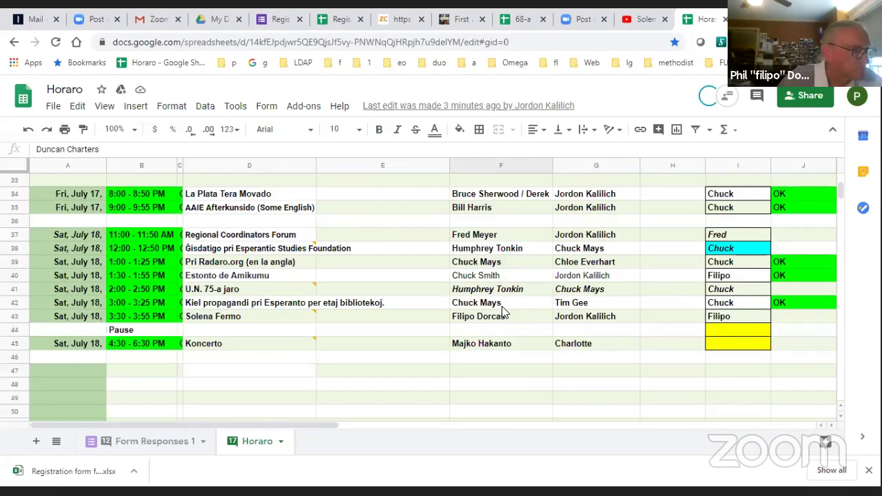
{"action": "left_click", "coordinate": [500, 290]}
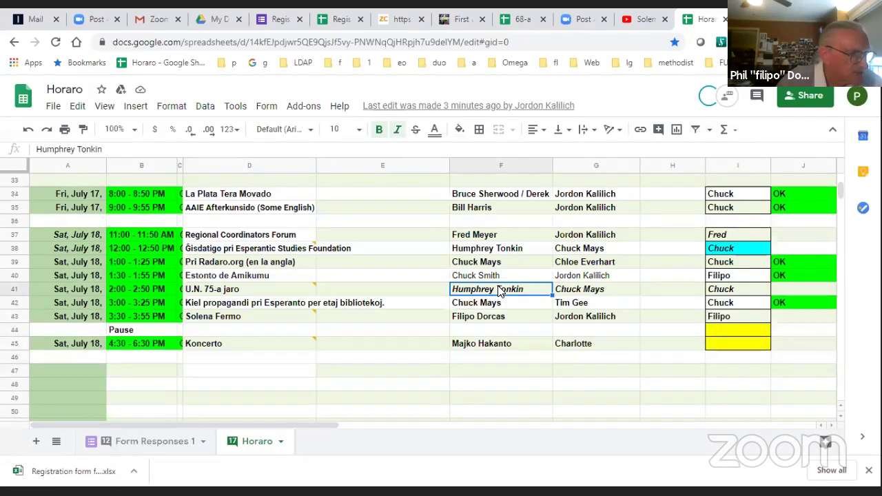
{"action": "left_click", "coordinate": [231, 290]}
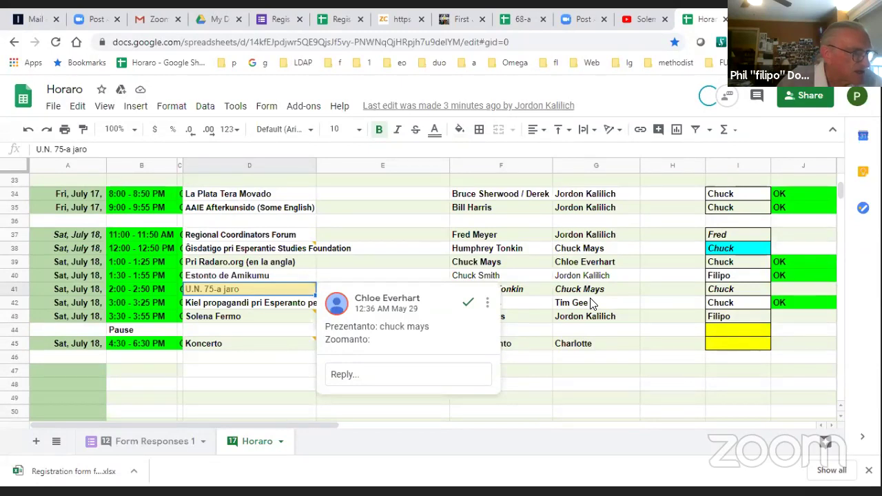
{"action": "left_click", "coordinate": [523, 292]}
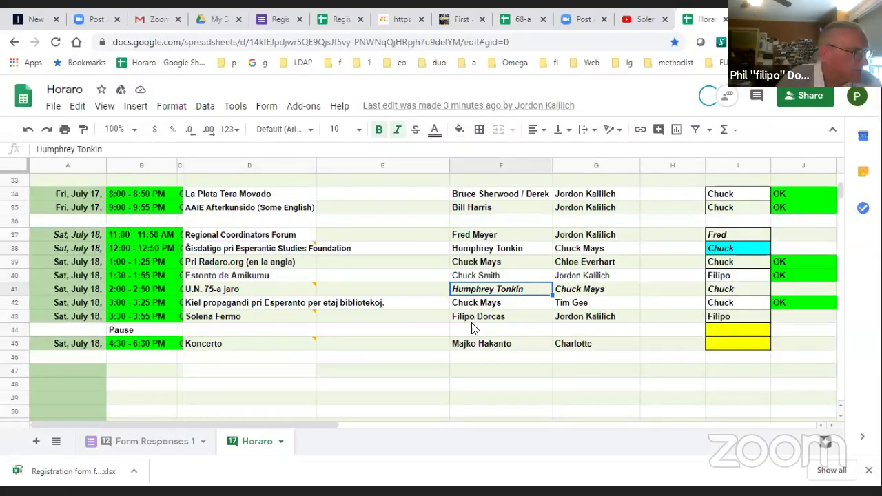
Review the presenters of the July 18 sessions "Kiel propagandi pri Esperanto per etaj bibliotekoj", "Estonto de Amikumu", the concert and the closing.
{"action": "left_click", "coordinate": [492, 306]}
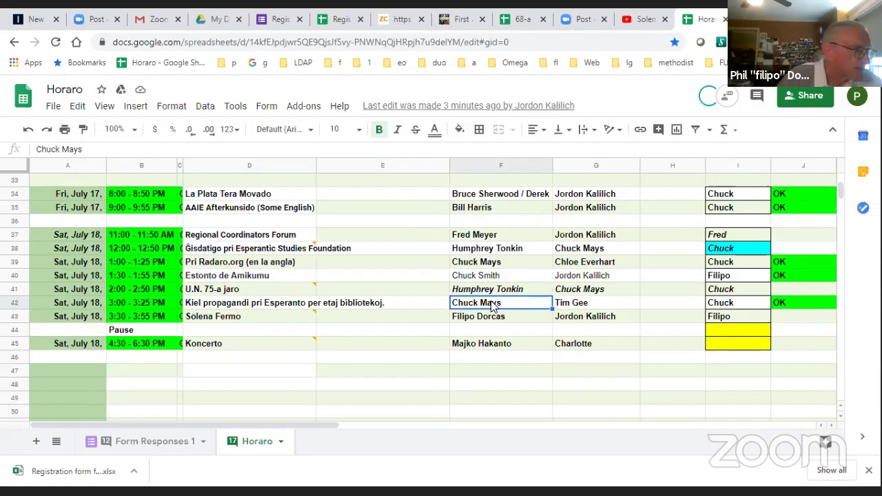
{"action": "left_click", "coordinate": [478, 278]}
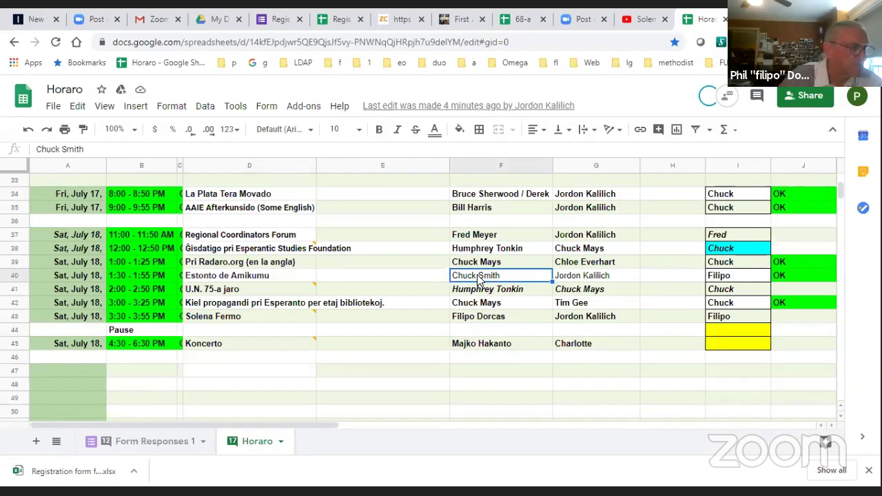
{"action": "left_click", "coordinate": [482, 345]}
{"action": "left_click", "coordinate": [484, 320]}
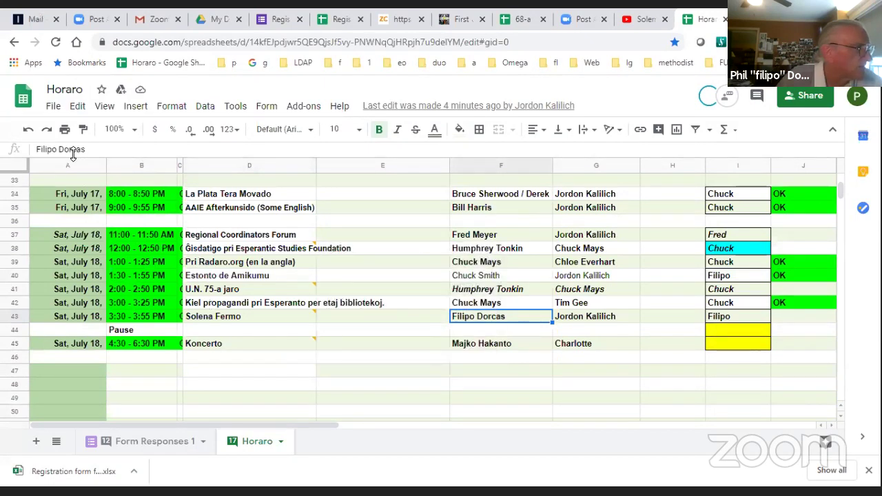
Correct the title of the July 18 closing session to "Solemna Fermo".
{"action": "left_click", "coordinate": [222, 314]}
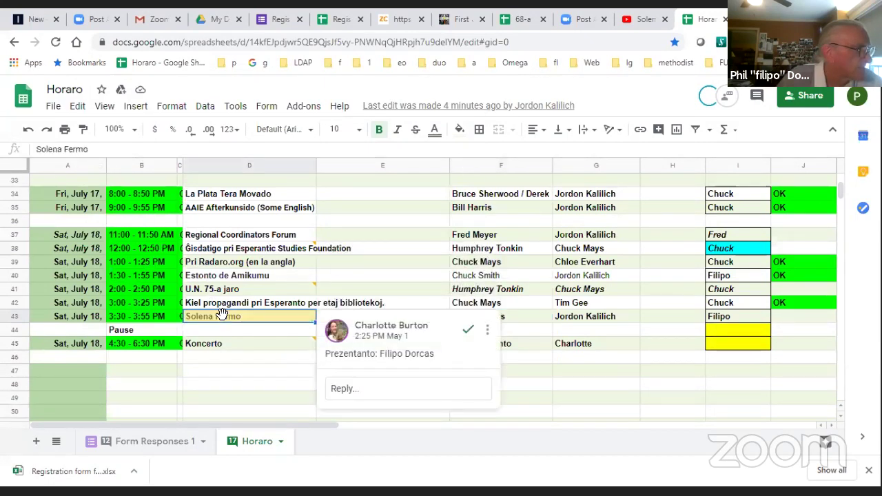
{"action": "left_click", "coordinate": [55, 149]}
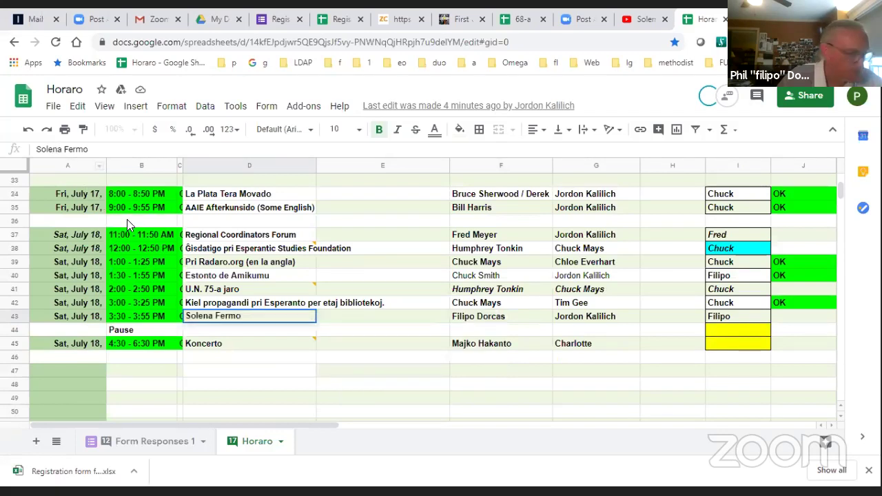
{"action": "type", "text": "m"}
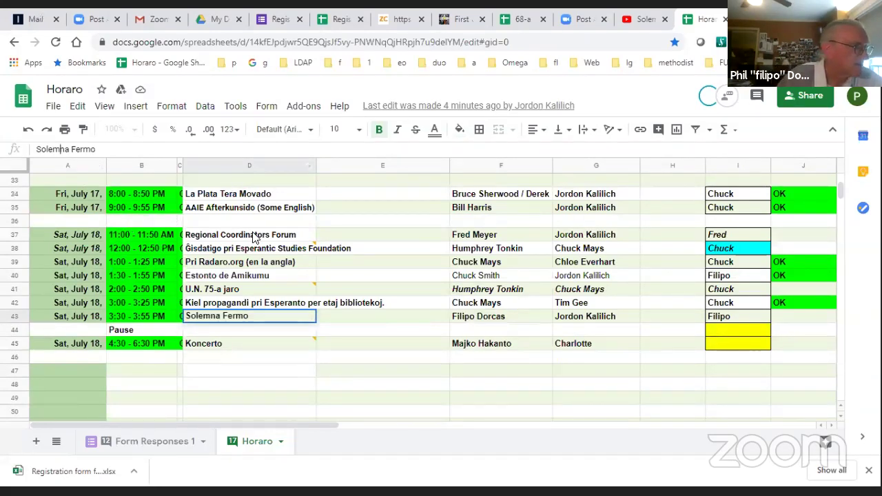
{"action": "left_click", "coordinate": [228, 344]}
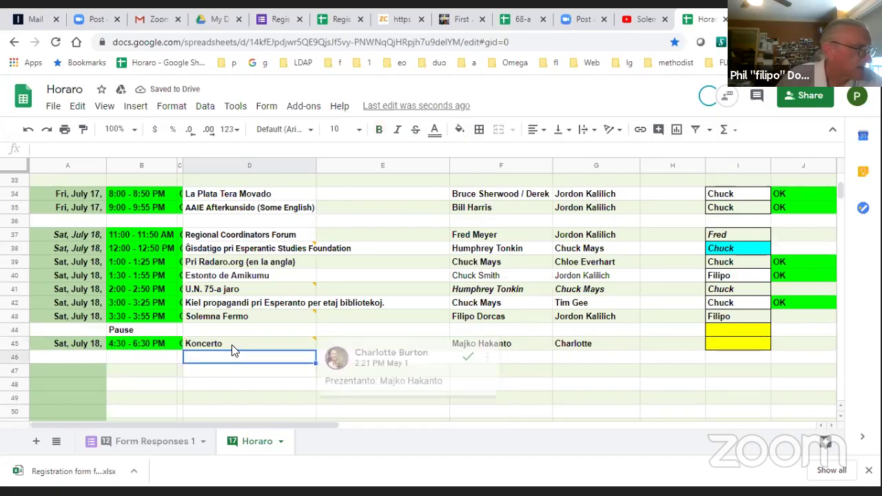
Check the presenter of the July 18 "Koncerto" and return to the beginning of the schedule.
{"action": "left_click", "coordinate": [529, 351]}
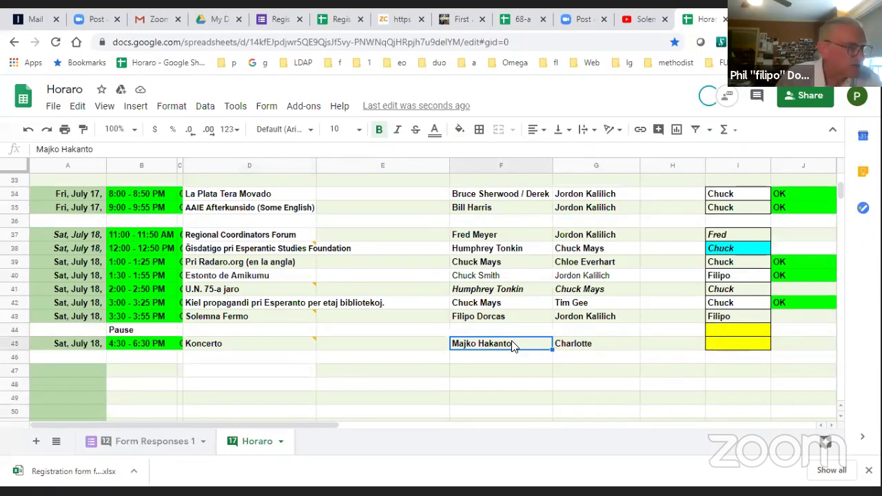
{"action": "scroll", "coordinate": [502, 337], "scroll_direction": "up", "scroll_amount": 5}
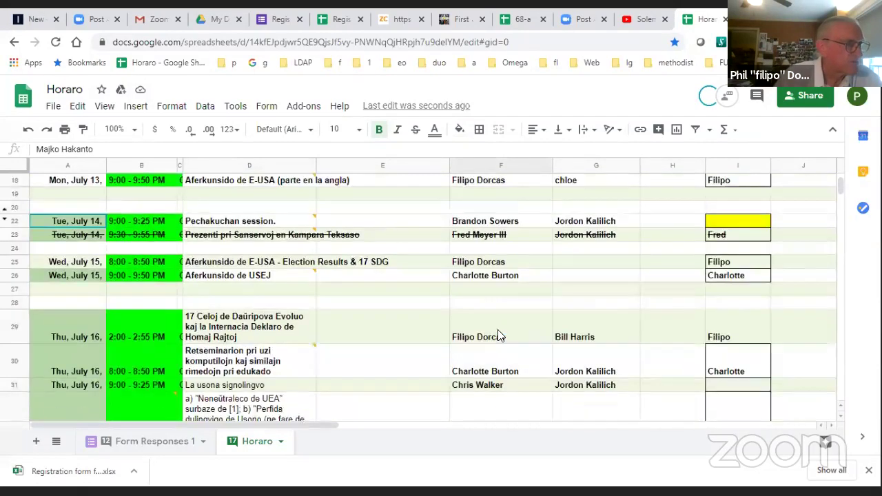
{"action": "scroll", "coordinate": [500, 335], "scroll_direction": "up", "scroll_amount": 5}
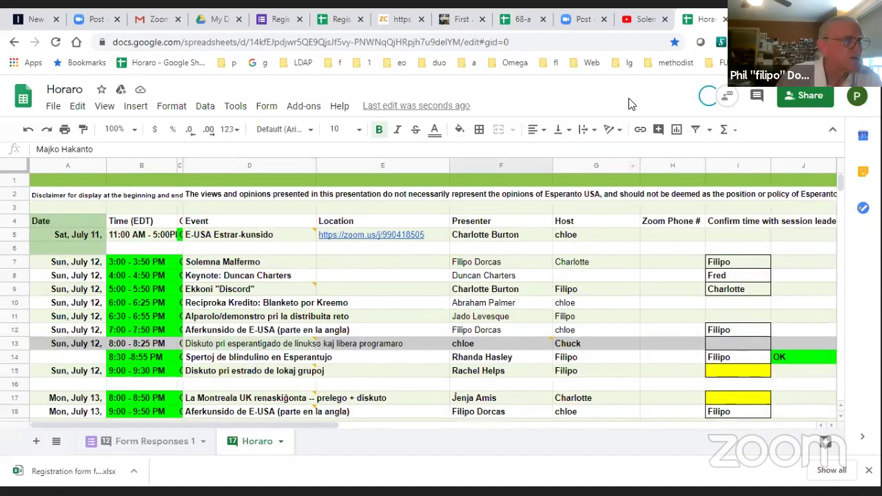